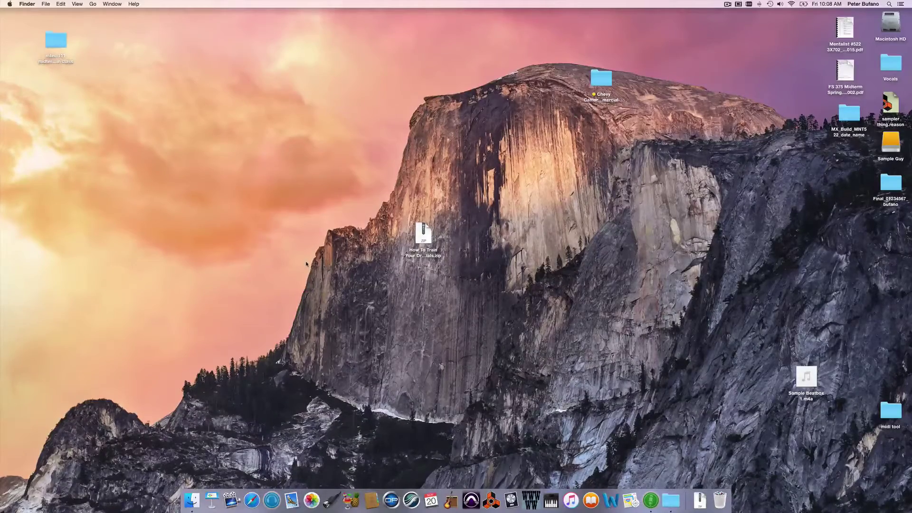
Step: Launch Pro Tools and accept a blank session at 44.1 kHz, 16-bit, BWF (.WAV)
left_click(471, 500)
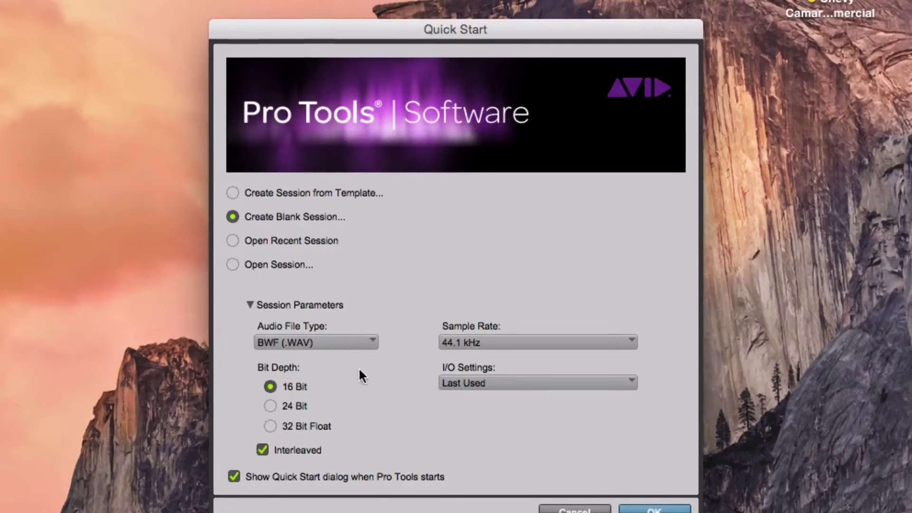
left_click(488, 341)
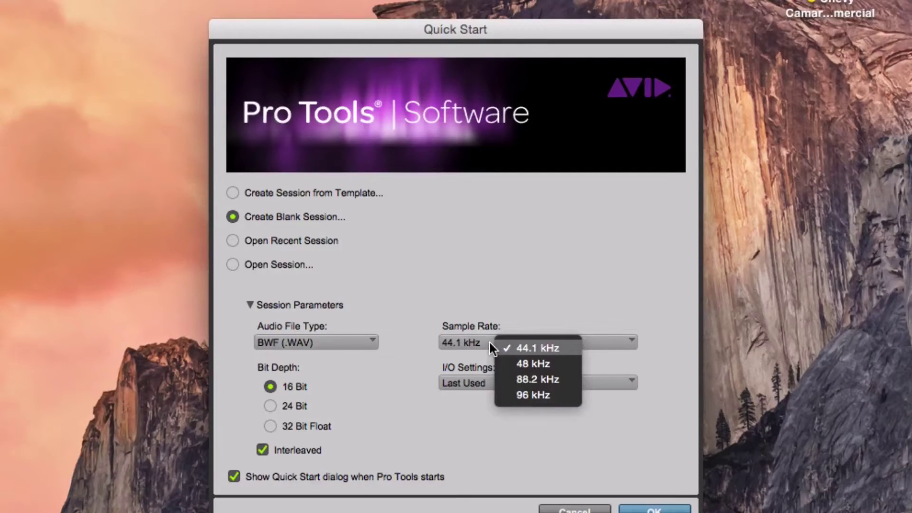
left_click(406, 321)
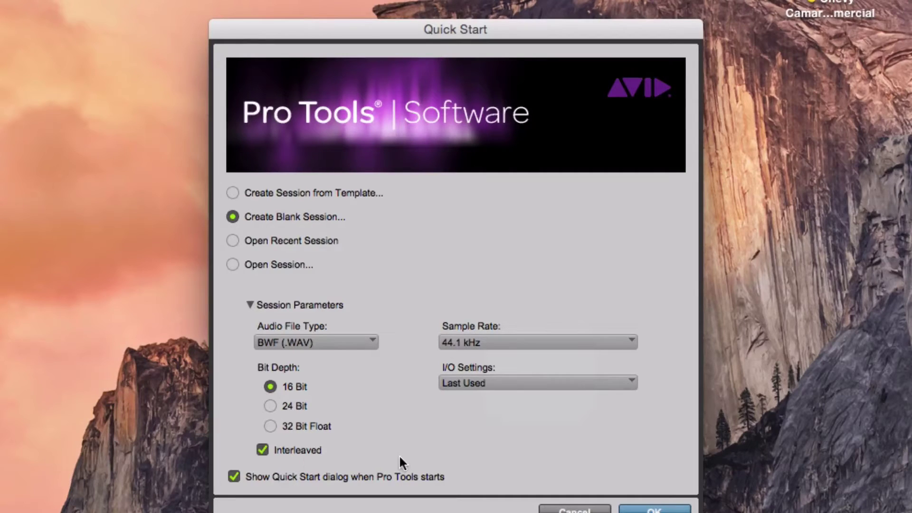
left_click(634, 508)
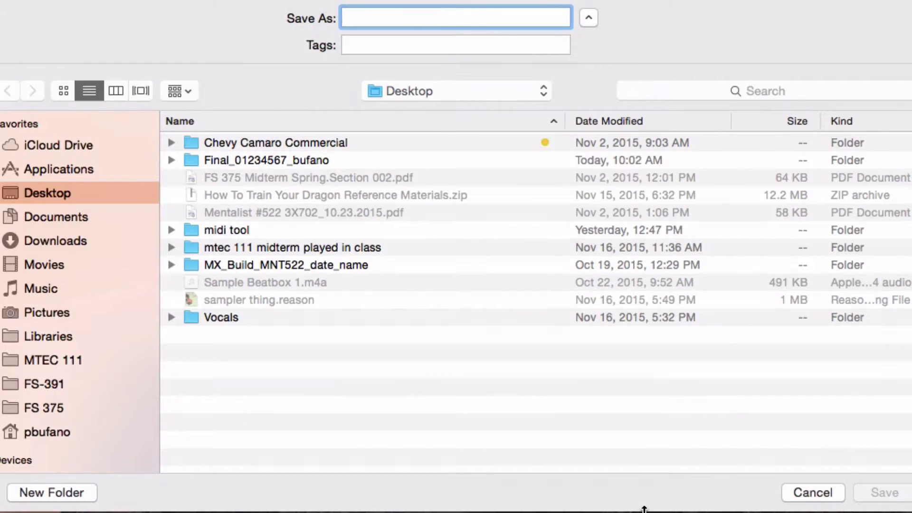
Step: Save the session to the Desktop as 'Final_' followed by the ID number and surname
type("F")
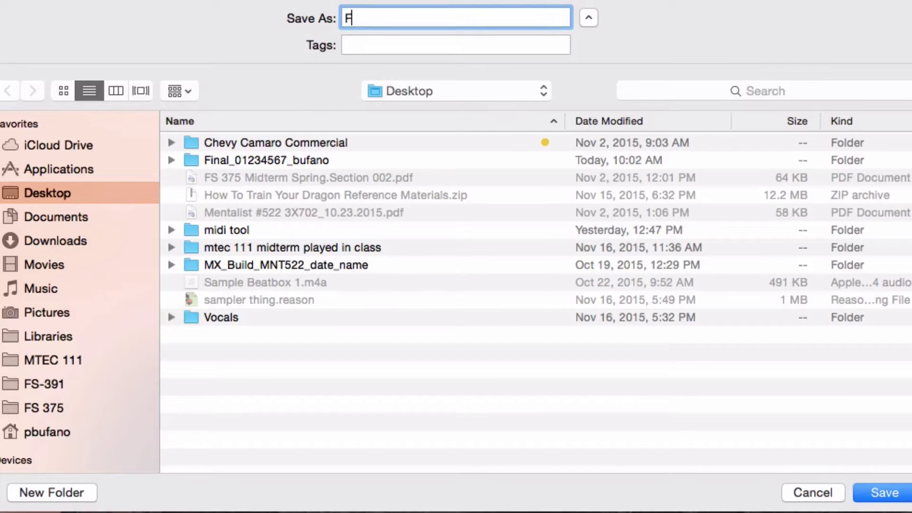
type("inal_0123456")
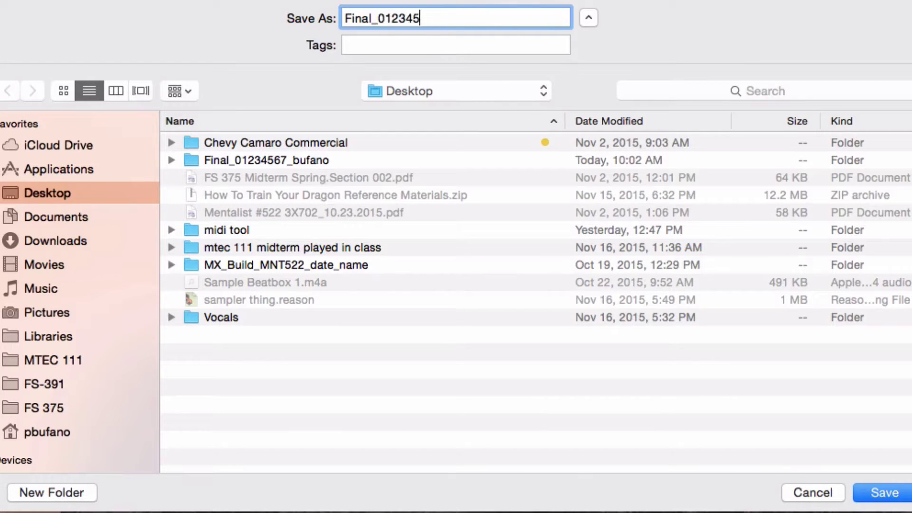
type("_")
type("Bufano")
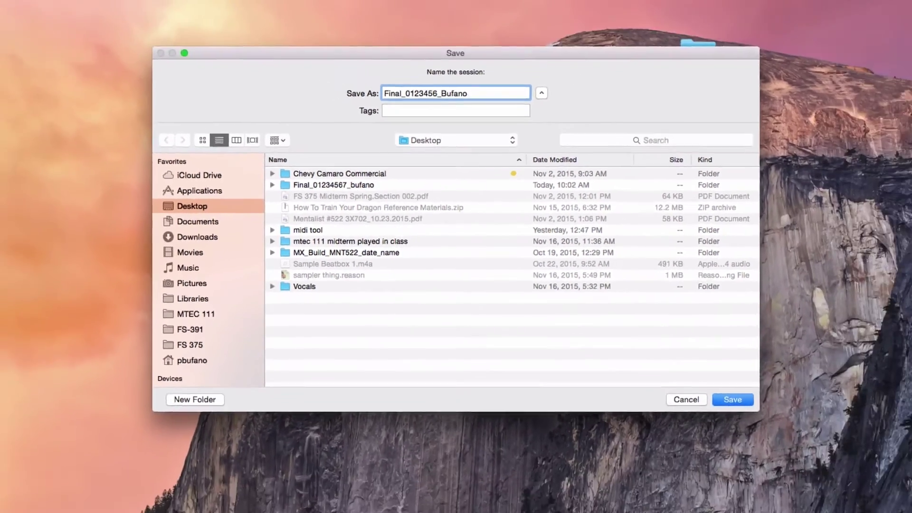
key("Return")
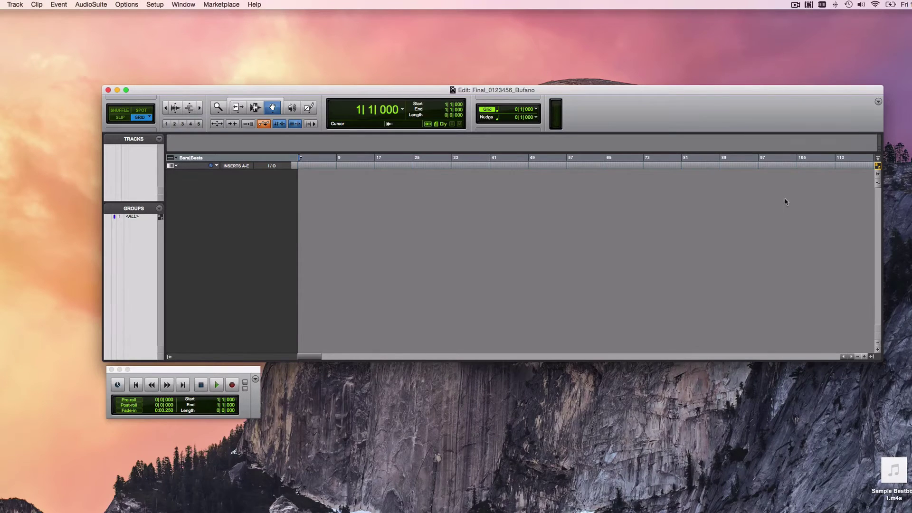
left_click_drag(610, 93, 541, 73)
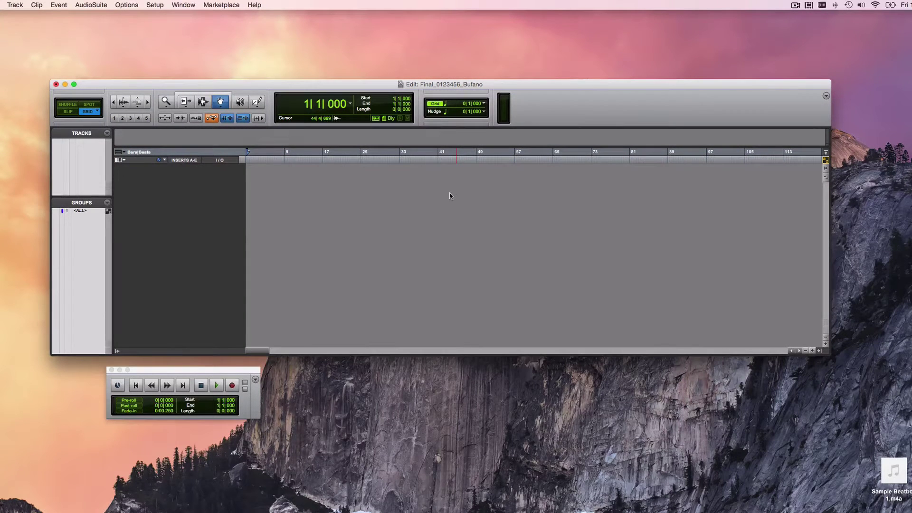
left_click(17, 7)
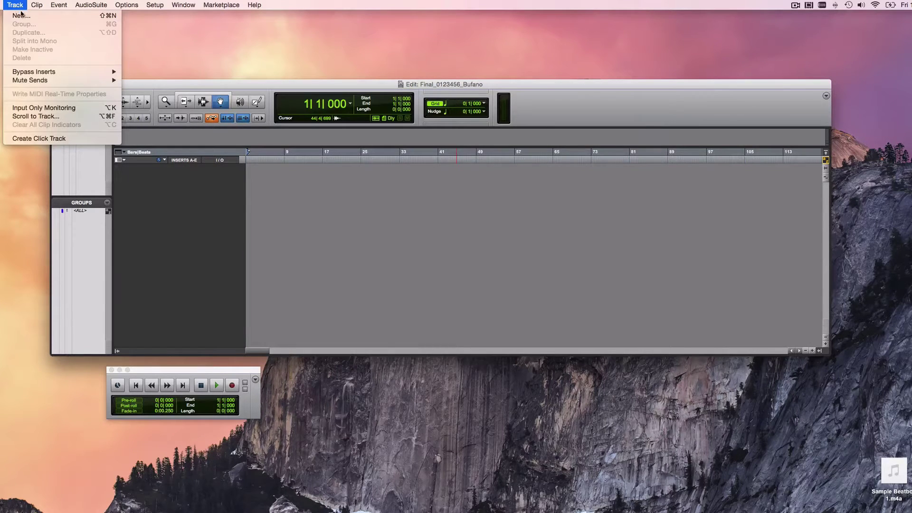
left_click(22, 17)
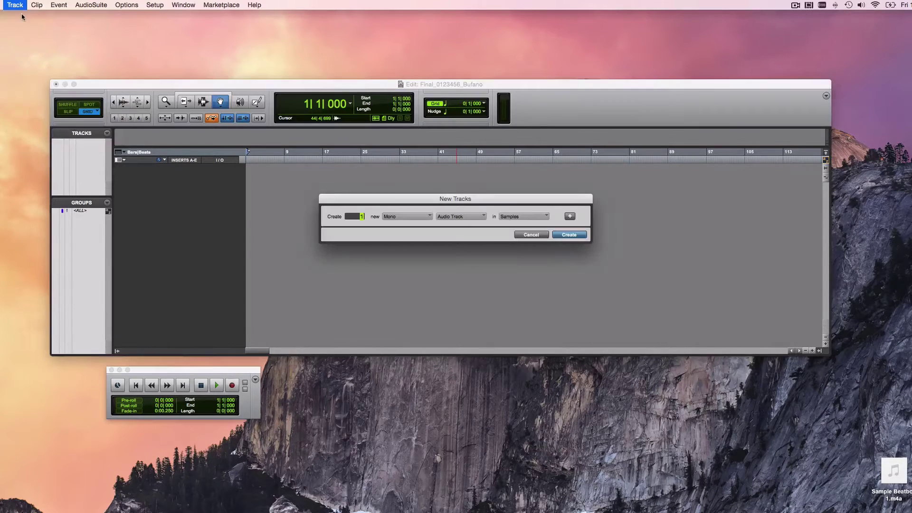
left_click(531, 235)
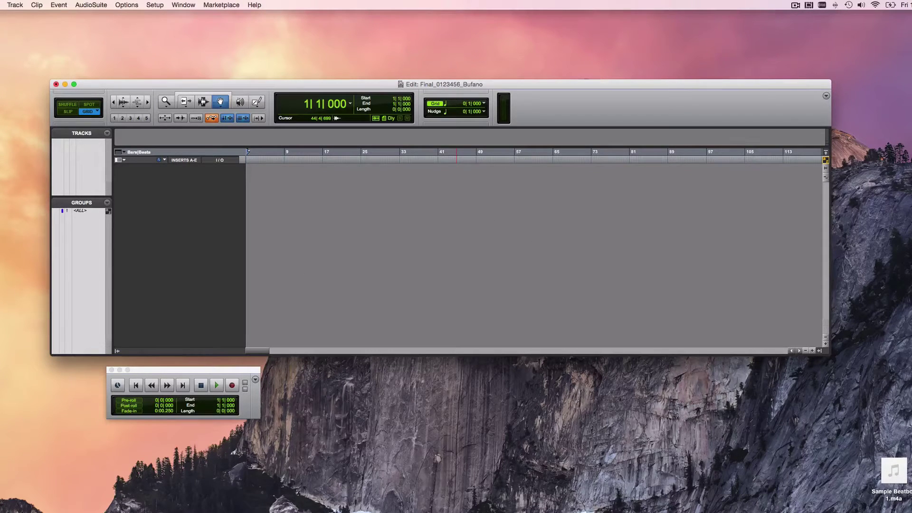
left_click(15, 5)
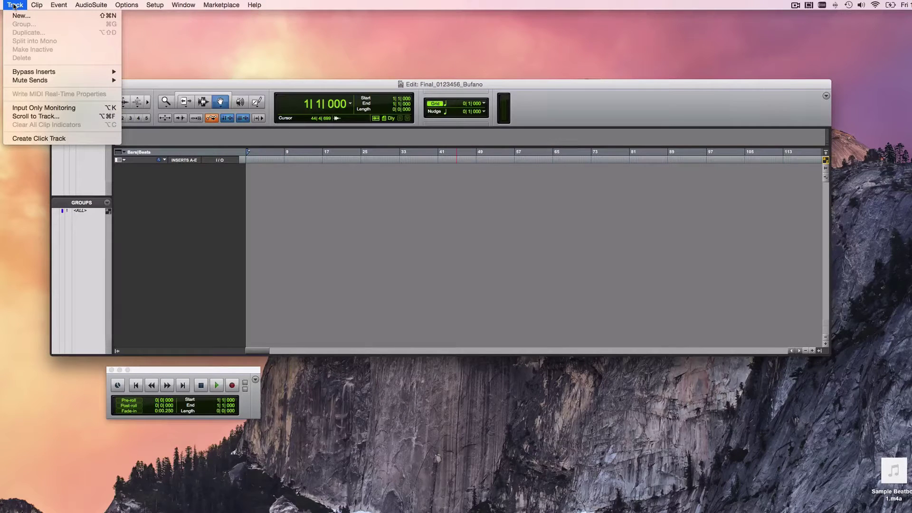
left_click(14, 5)
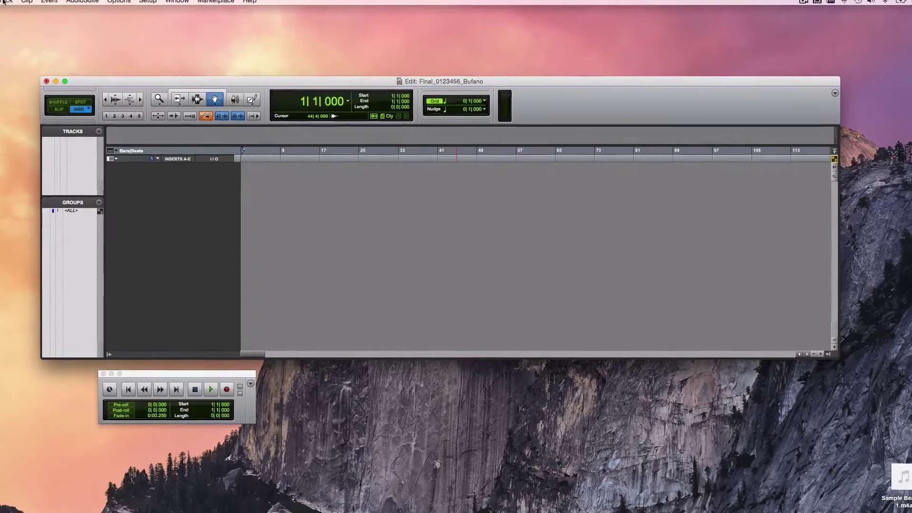
Step: Create a MIDI track plus a stereo Instrument track in the New Tracks dialog
key("super+shift+n")
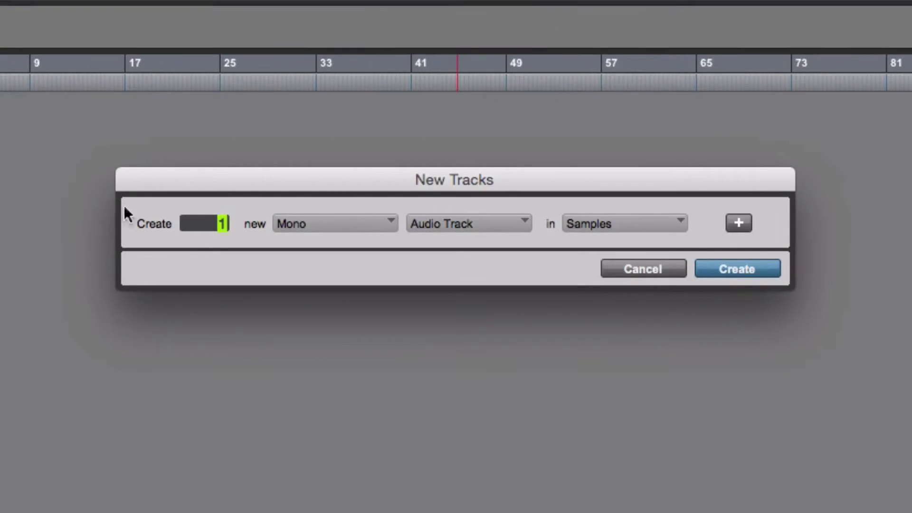
left_click(475, 218)
key("Escape")
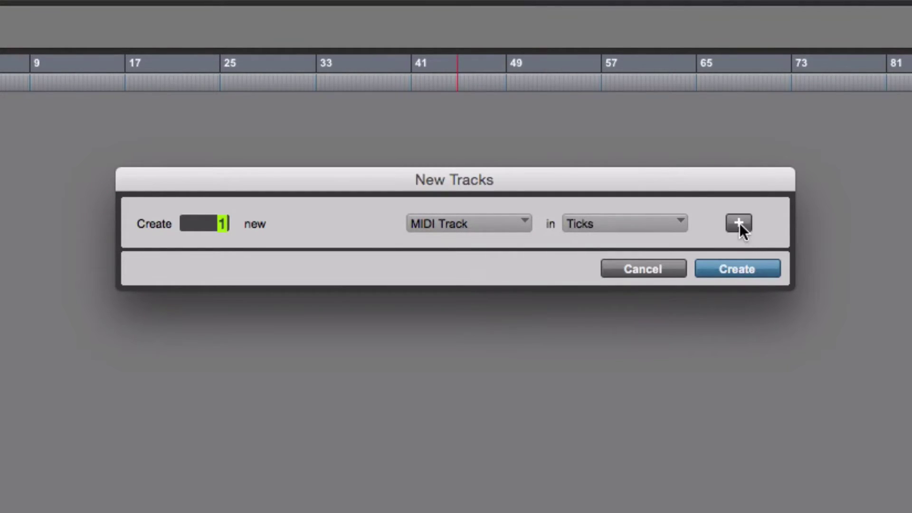
left_click(739, 223)
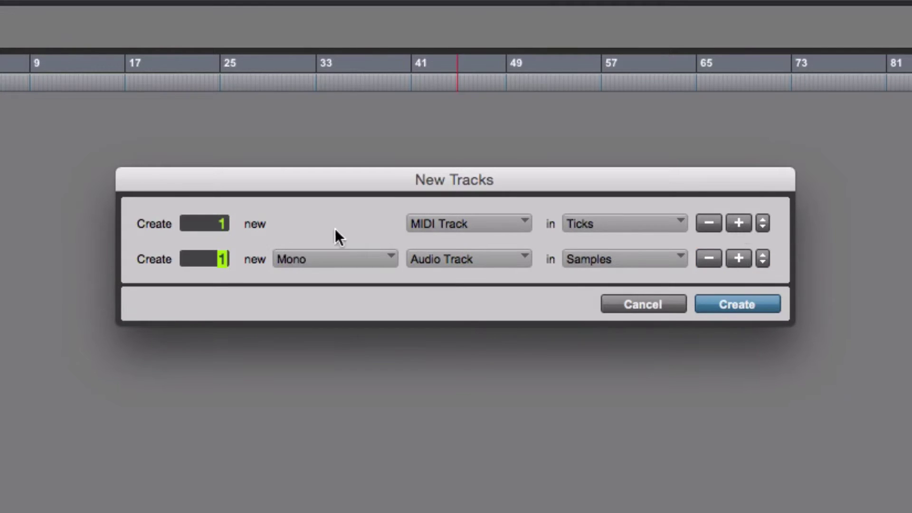
left_click(341, 259)
left_click(369, 284)
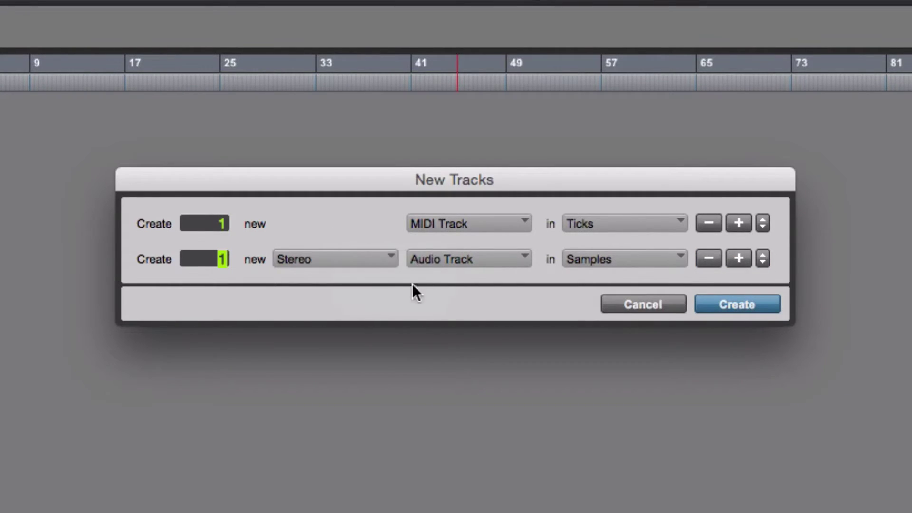
left_click(463, 259)
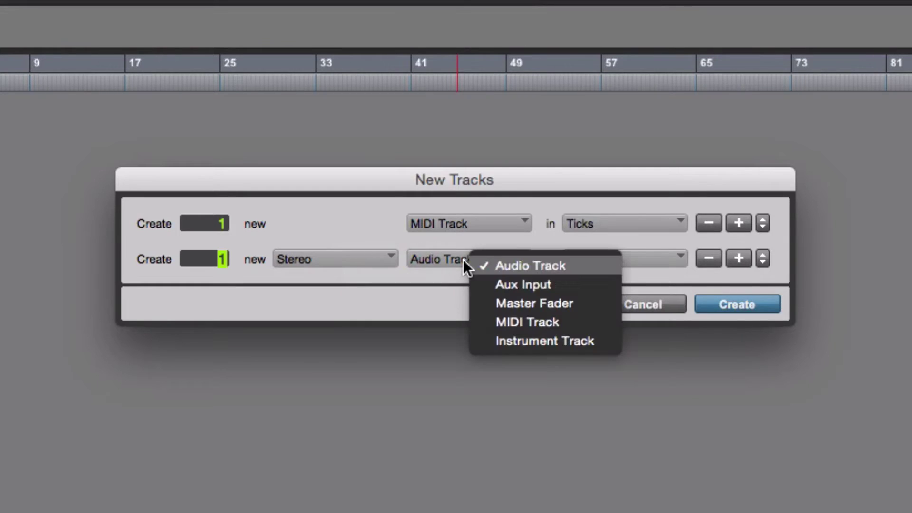
left_click(530, 341)
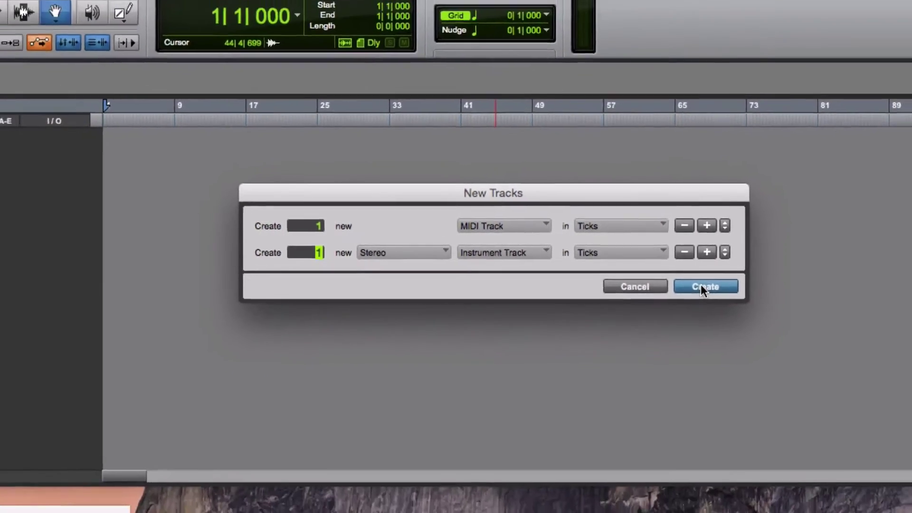
left_click(735, 307)
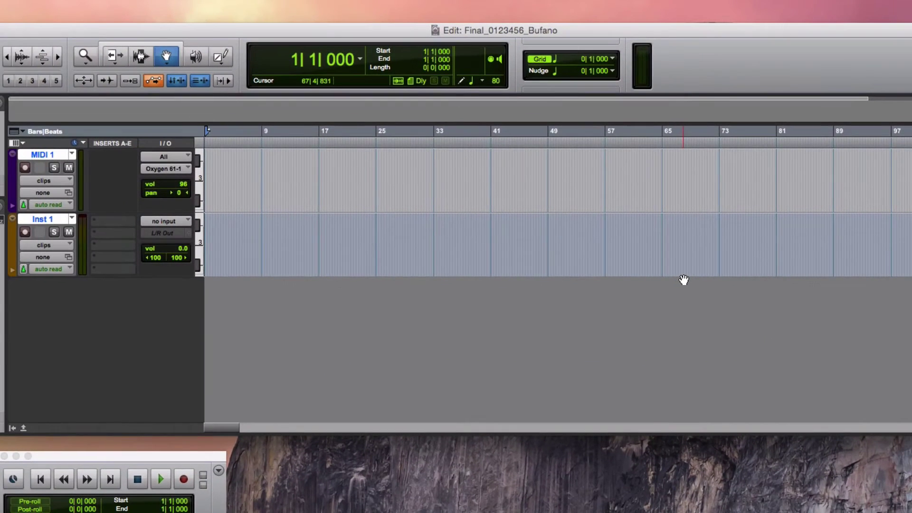
Step: Rename MIDI 1 to 'Synth' and Inst 1 to 'Reason'
double_click(46, 154)
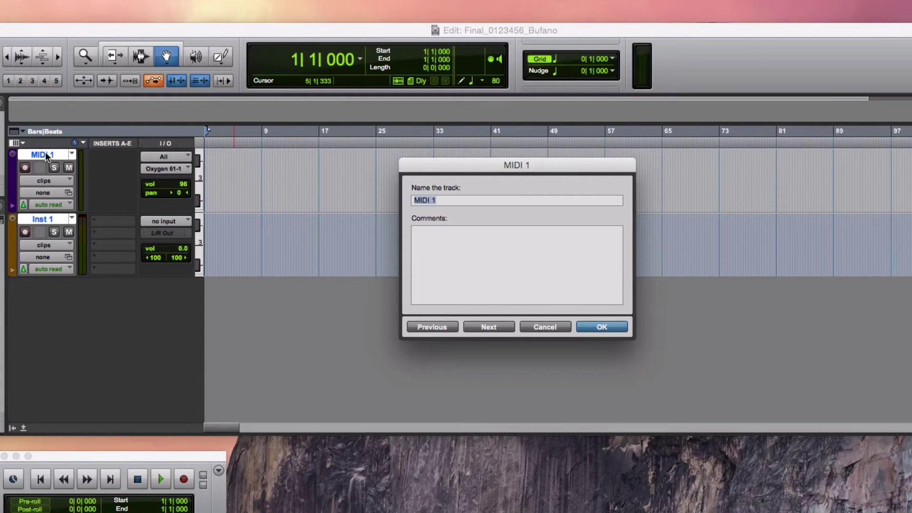
type("Synth")
left_click(489, 327)
type("Reason")
left_click(607, 328)
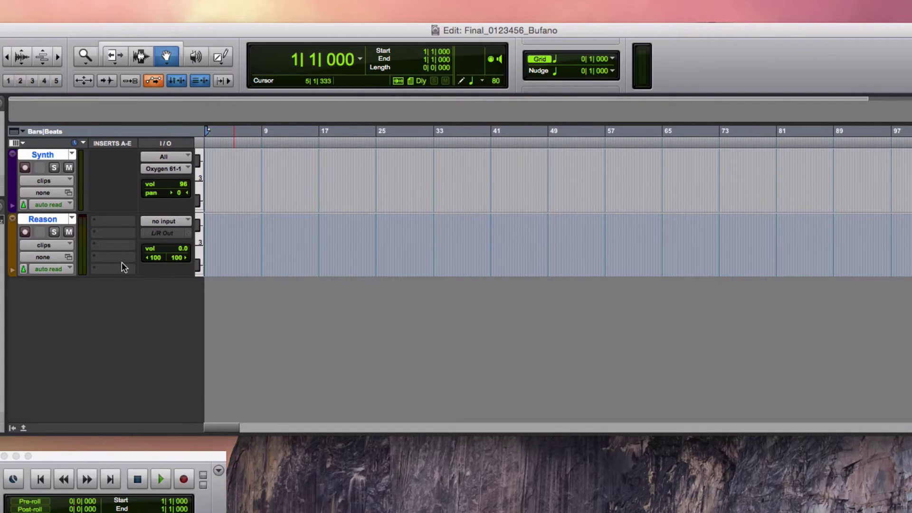
Step: Set the Reason track's output to Output (1) (Stereo)
left_click(167, 232)
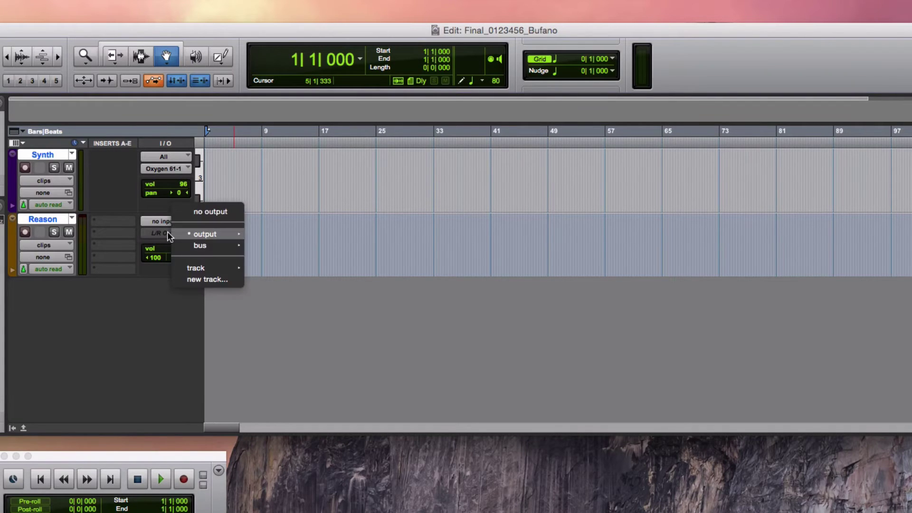
mouse_move(194, 234)
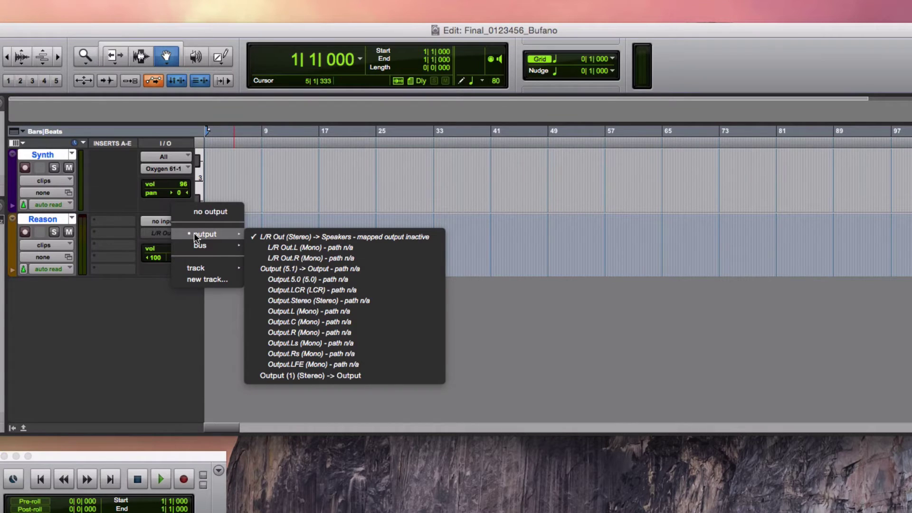
left_click(316, 376)
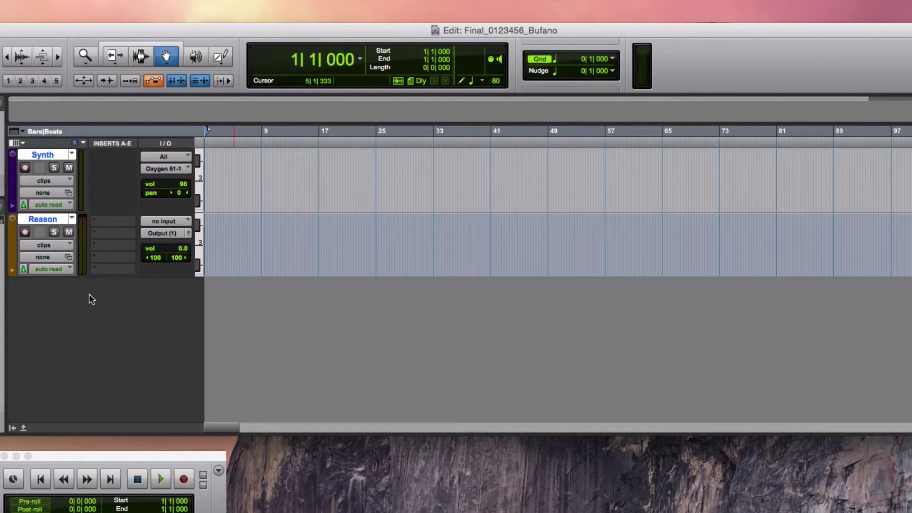
Step: Enlarge the Reason track and insert the multichannel Instrument > Reason ReWire plug-in on insert A
left_click(22, 143)
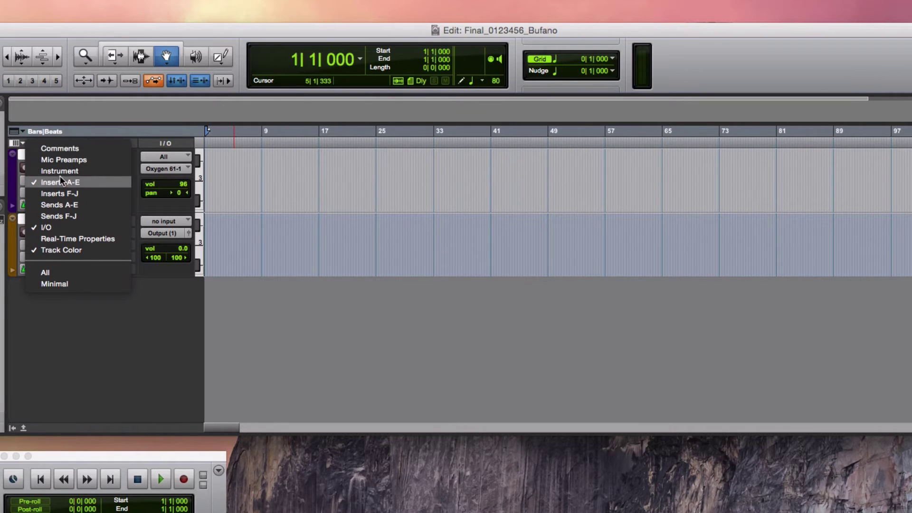
left_click(104, 382)
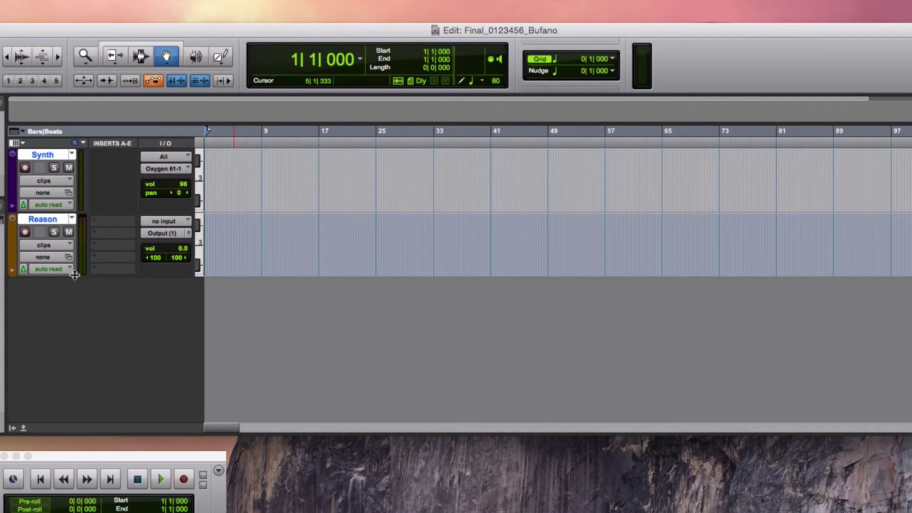
mouse_move(75, 275)
left_mouse_down()
mouse_move(78, 253)
mouse_move(79, 294)
mouse_move(84, 248)
mouse_move(82, 287)
left_mouse_up()
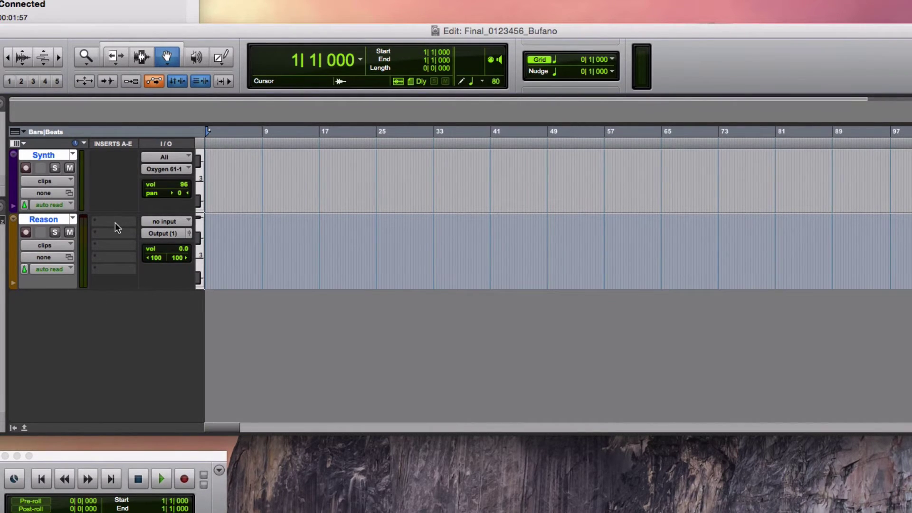
left_click(115, 222)
mouse_move(157, 251)
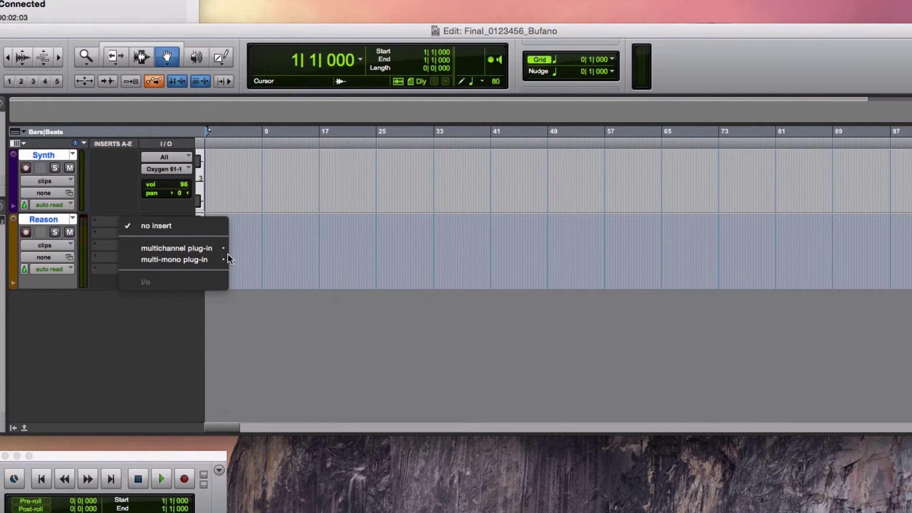
mouse_move(269, 355)
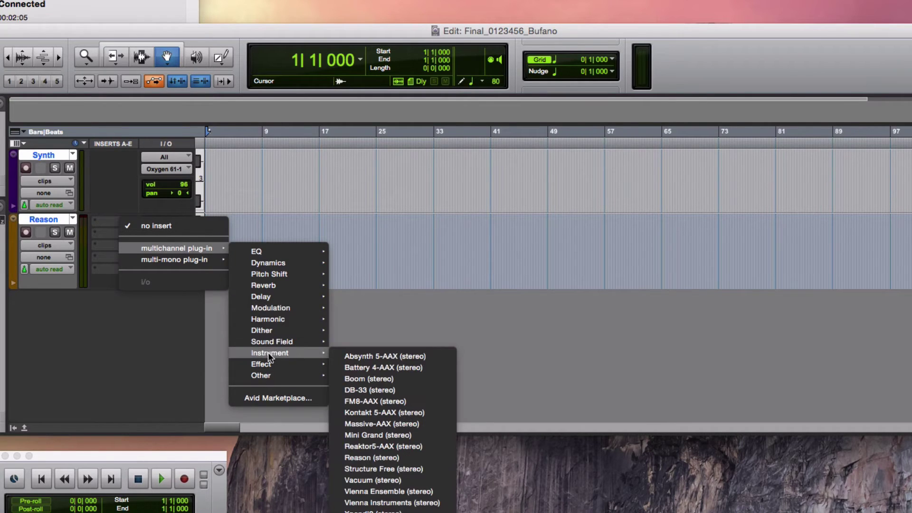
left_click(376, 457)
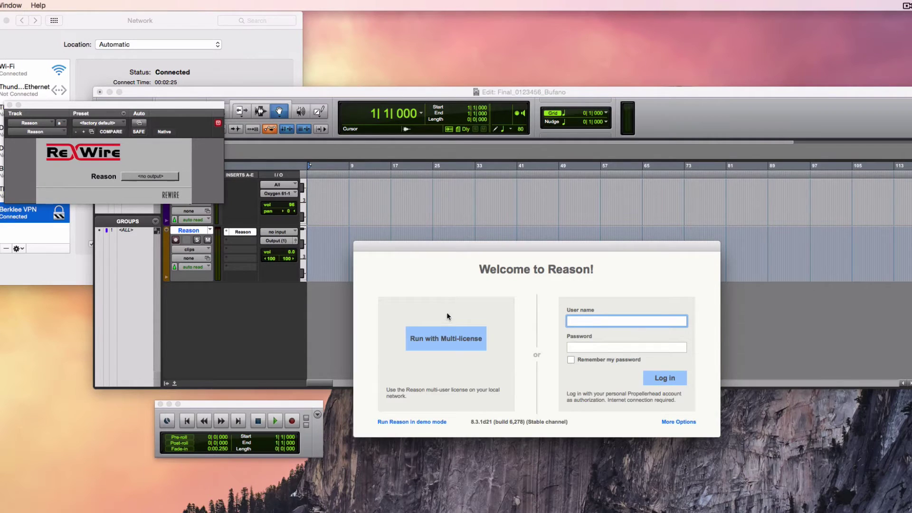
Step: Run Reason with the multi-license, then delete the DDL-1, The Echo and both RV7000 reverbs
left_click(446, 332)
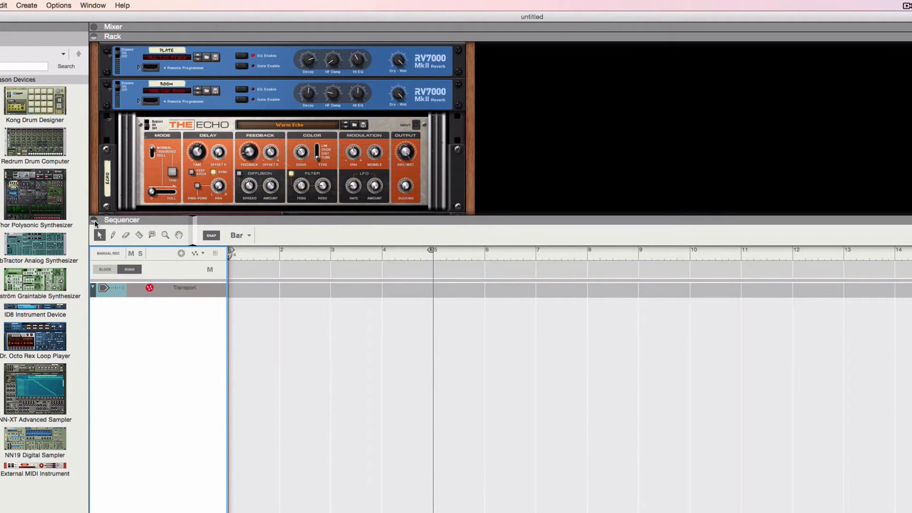
left_click(94, 220)
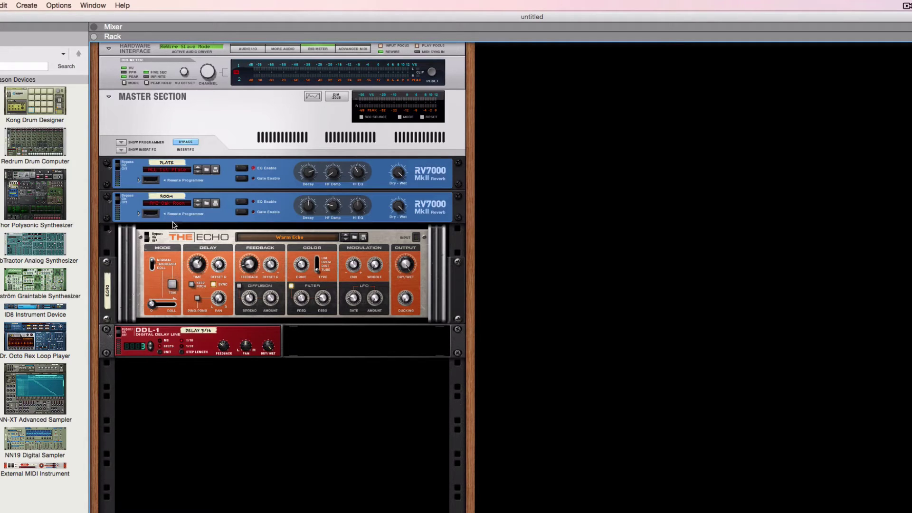
left_click(258, 338)
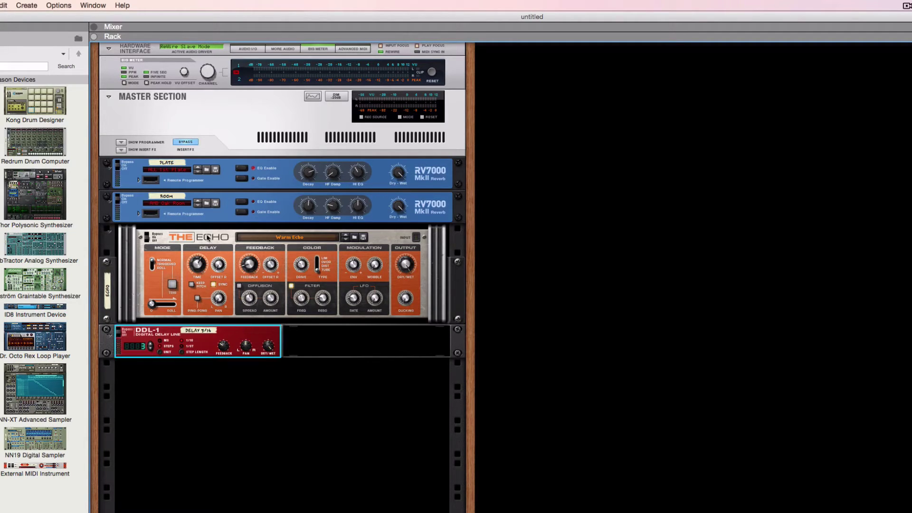
left_click(218, 238, "shift")
left_click(226, 195, "shift")
left_click(226, 167, "shift")
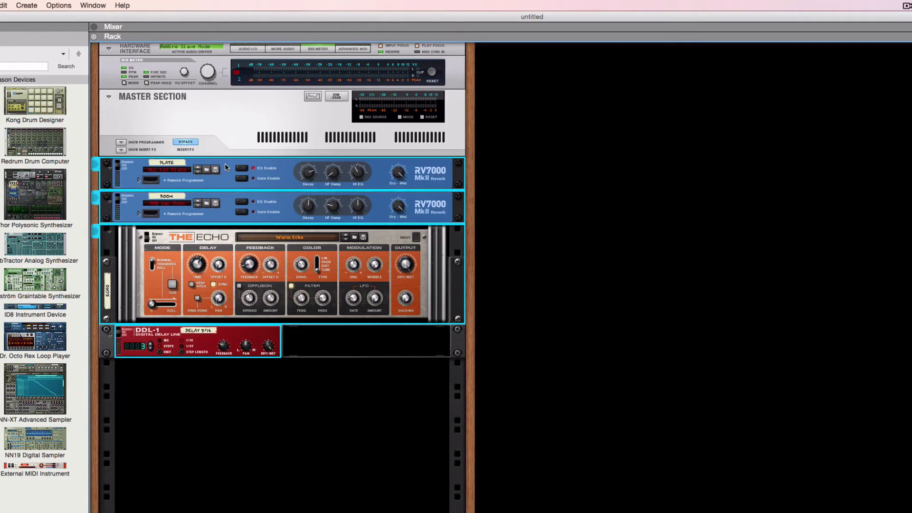
key("Delete")
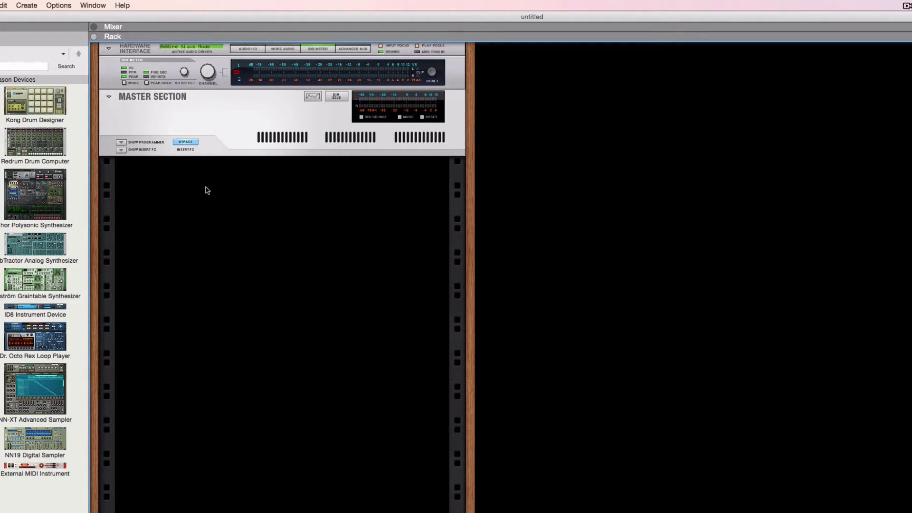
key("super+comma")
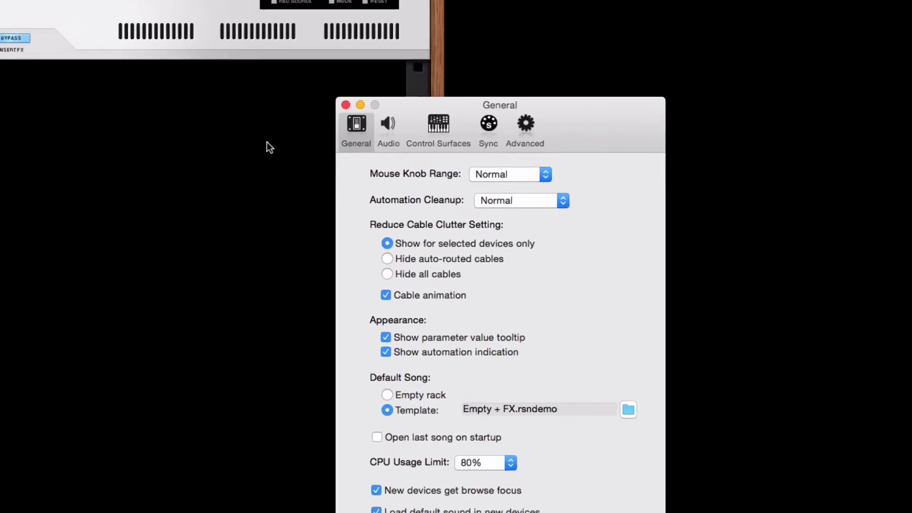
left_click(416, 76)
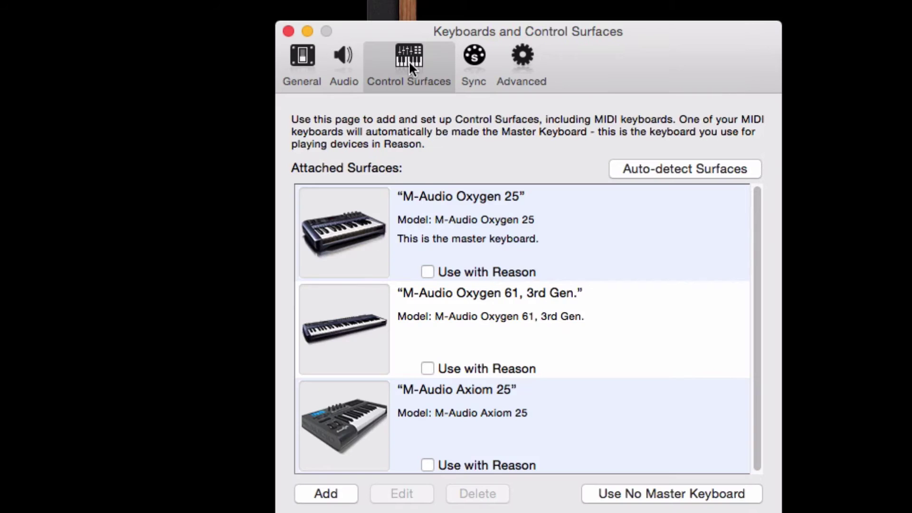
scroll(494, 310, "down", 1)
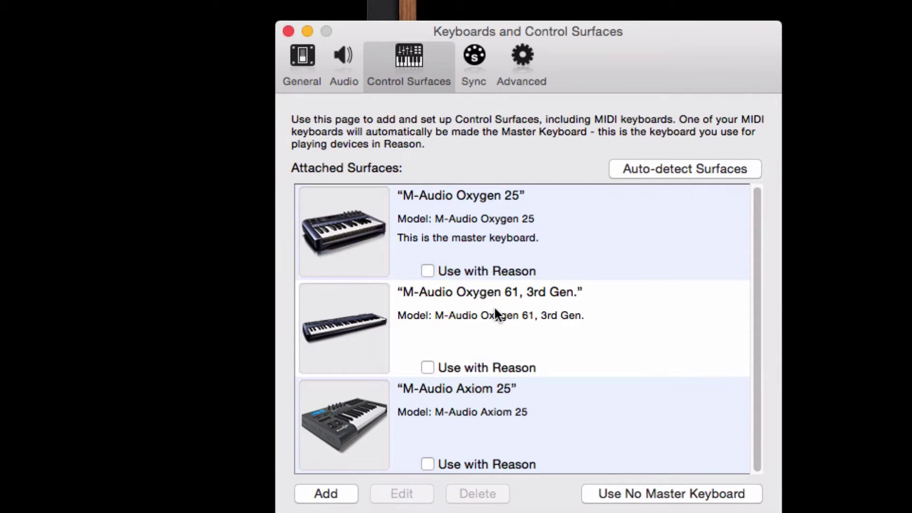
left_click(427, 271)
left_click(427, 271)
scroll(538, 382, "up", 1)
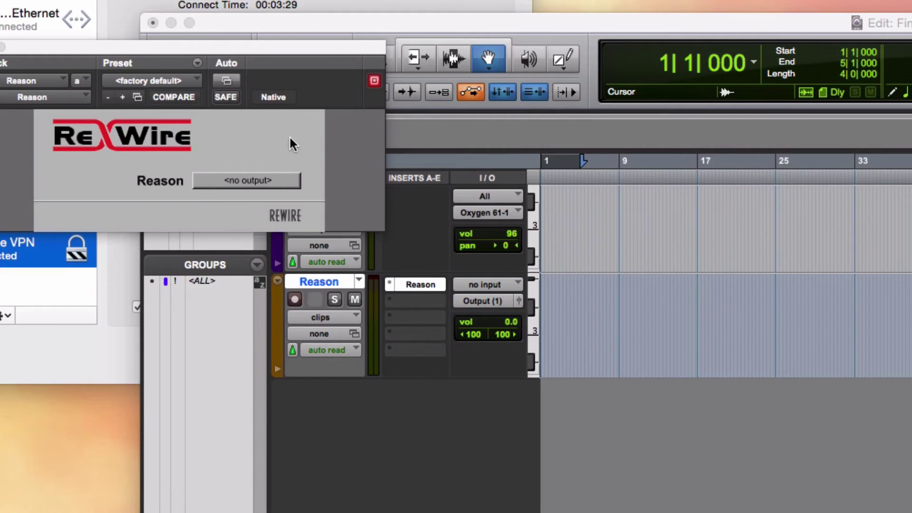
Step: Choose Mix L - Mix R as the ReWire plug-in's output channel
left_click(248, 181)
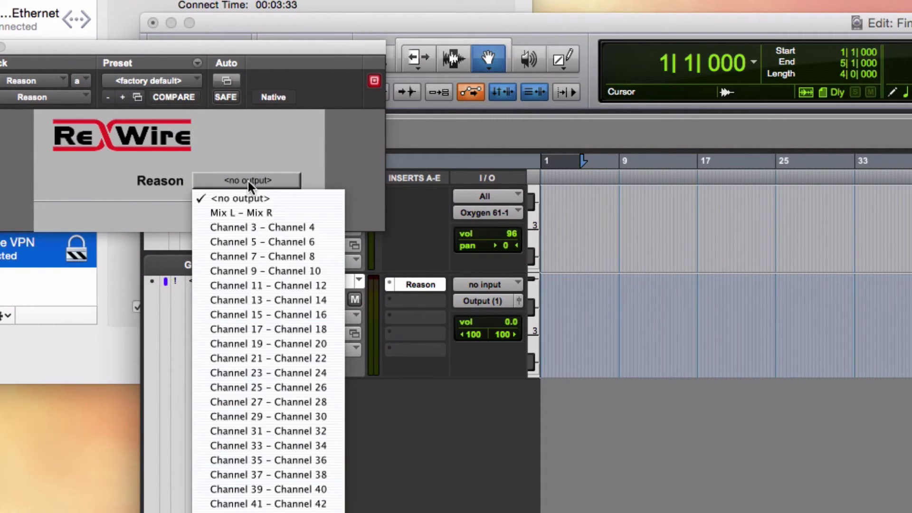
left_click(257, 215)
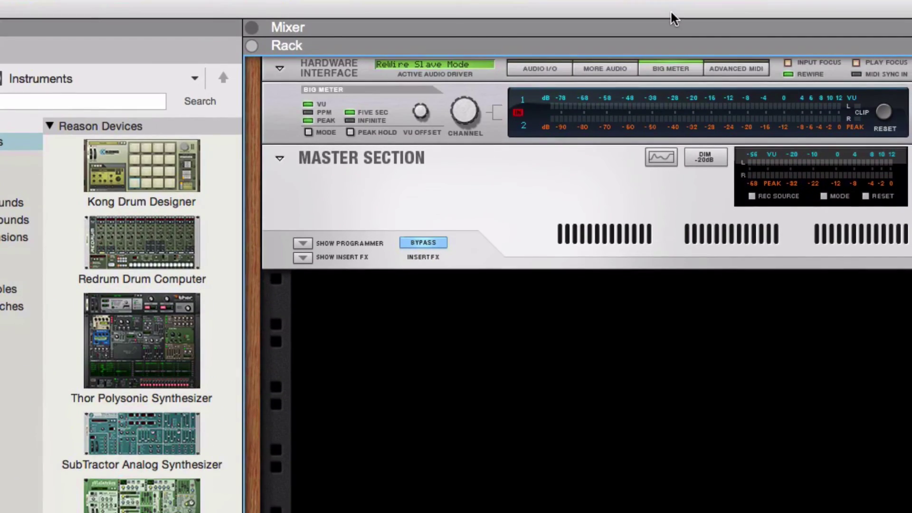
Step: Expand the Hardware Interface's AUDIO I/O meters and flip the rack to inspect cabling, then back
left_click(550, 72)
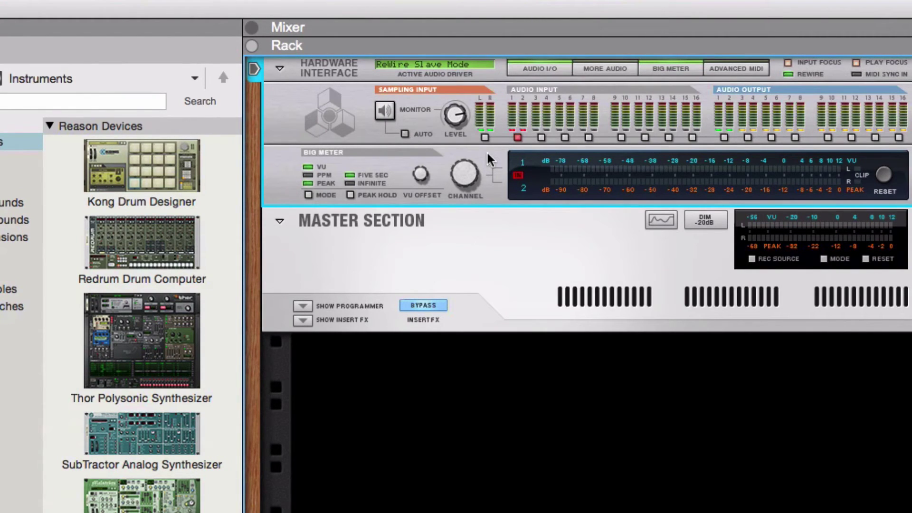
key("Tab")
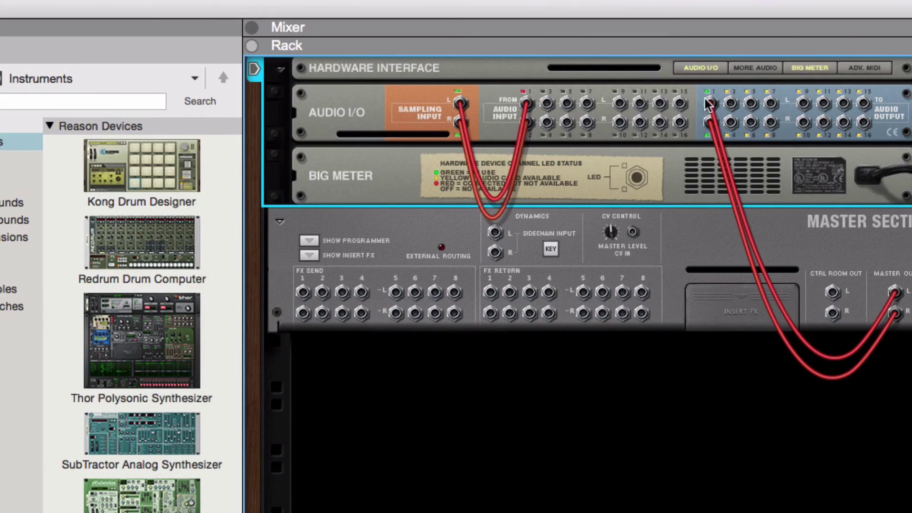
key("Tab")
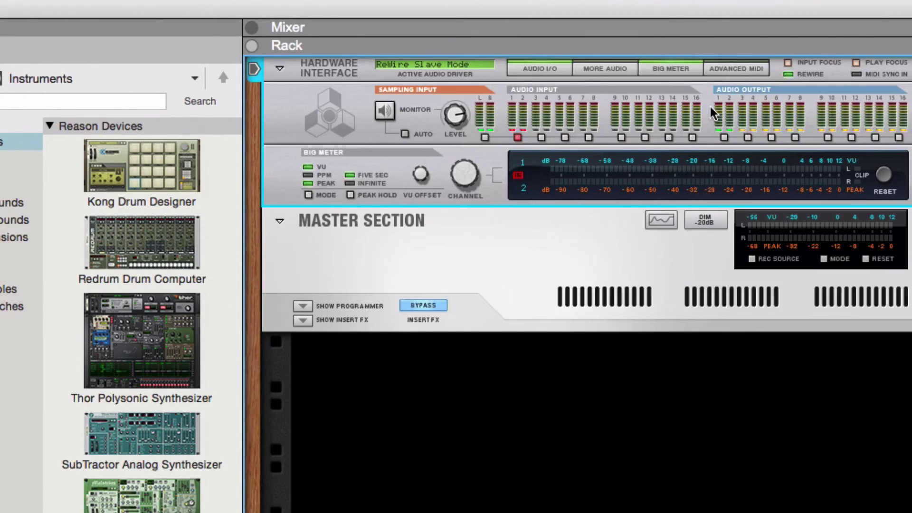
Step: Move Reason's window aside and bring Pro Tools forward, leaving ReWire output at Mix L - Mix R
left_click_drag(504, 18, 503, 510)
left_click(331, 136)
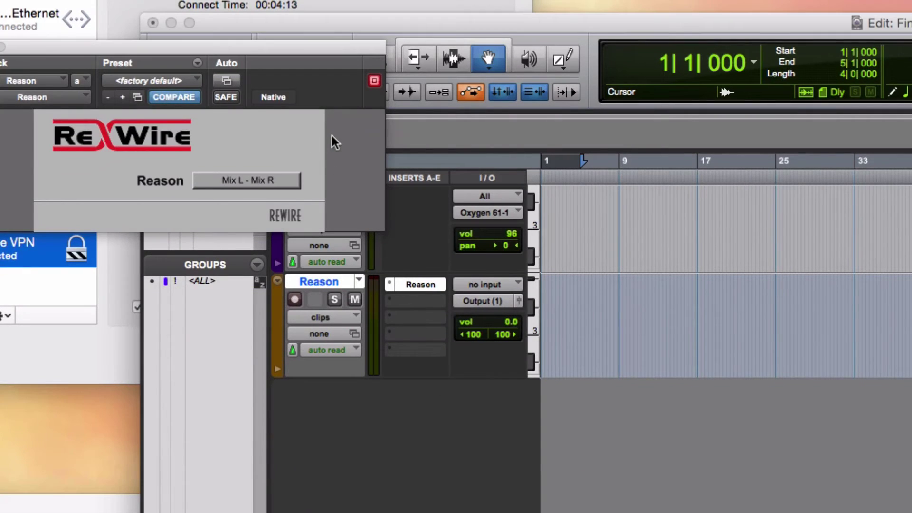
left_click(279, 180)
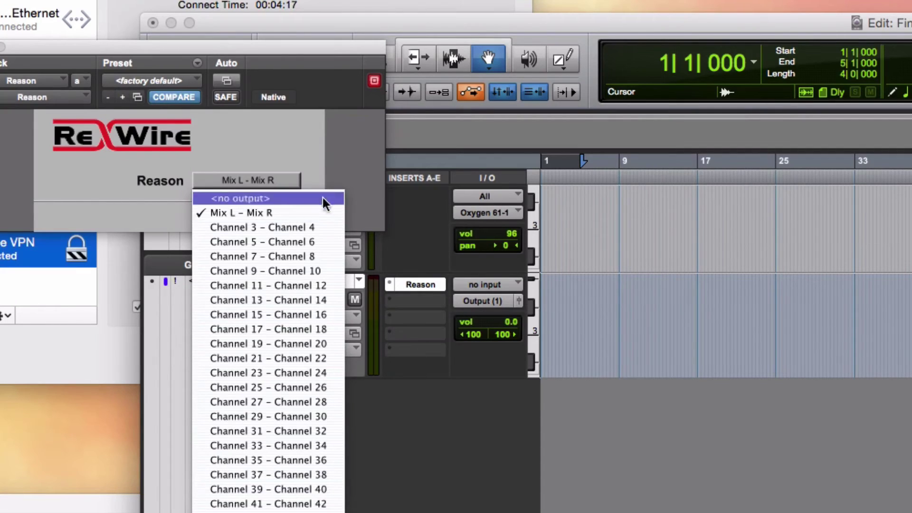
left_click(326, 143)
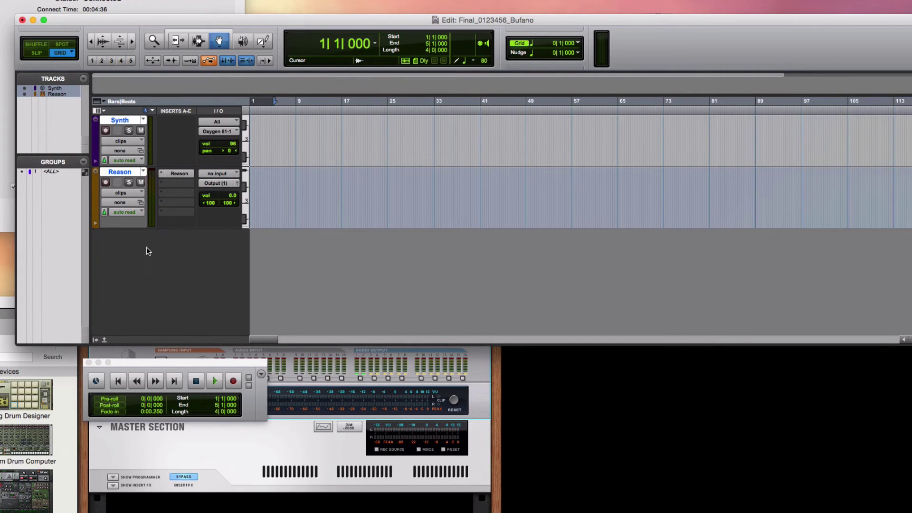
Step: Add a SubTractor Analog Synthesizer from Reason Devices to the rack, then move Reason's window off Pro Tools
left_click_drag(2, 307, 64, 0)
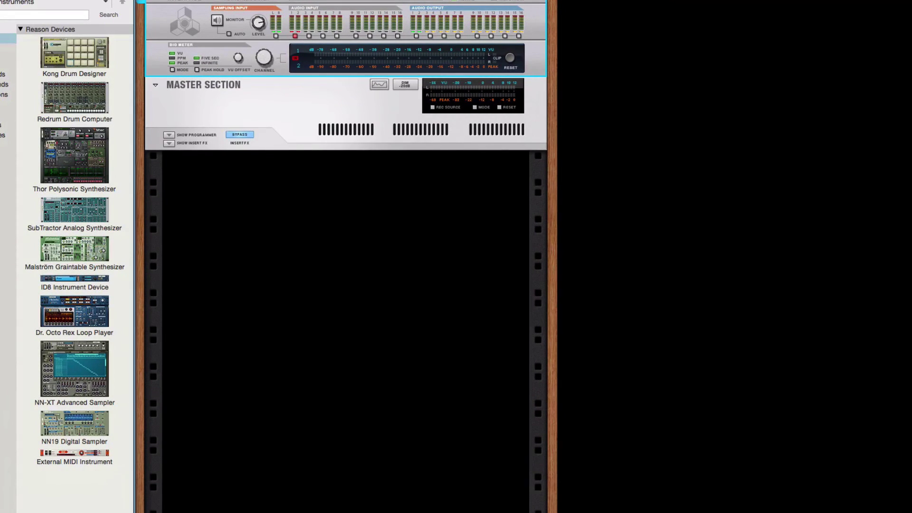
left_click(90, 211)
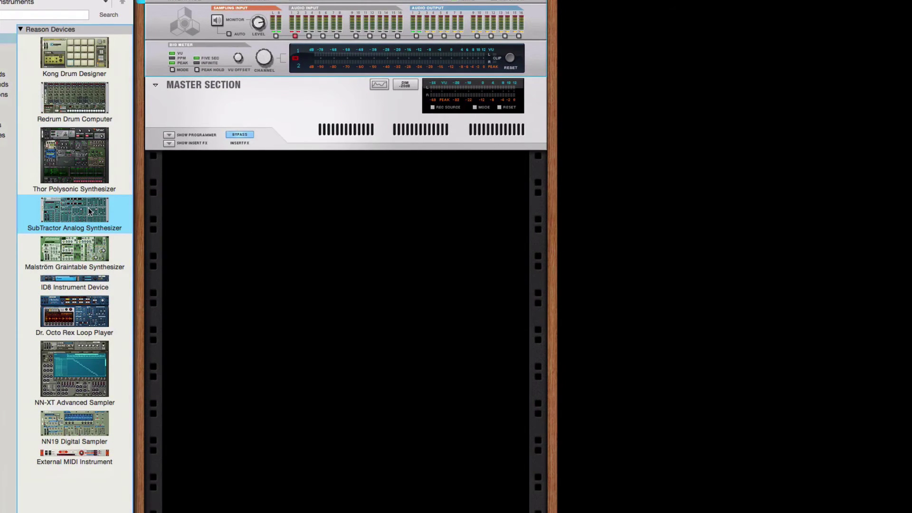
left_click_drag(65, 212, 260, 209)
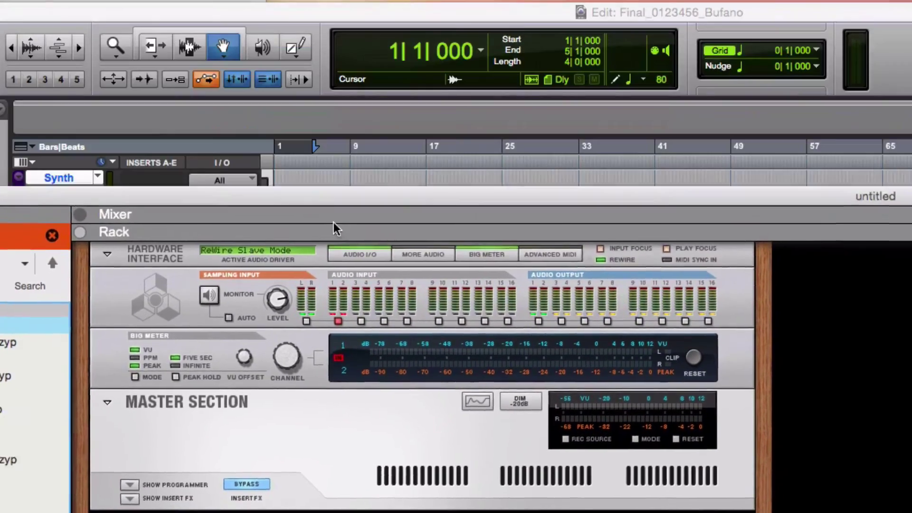
left_click_drag(333, 224, 340, 508)
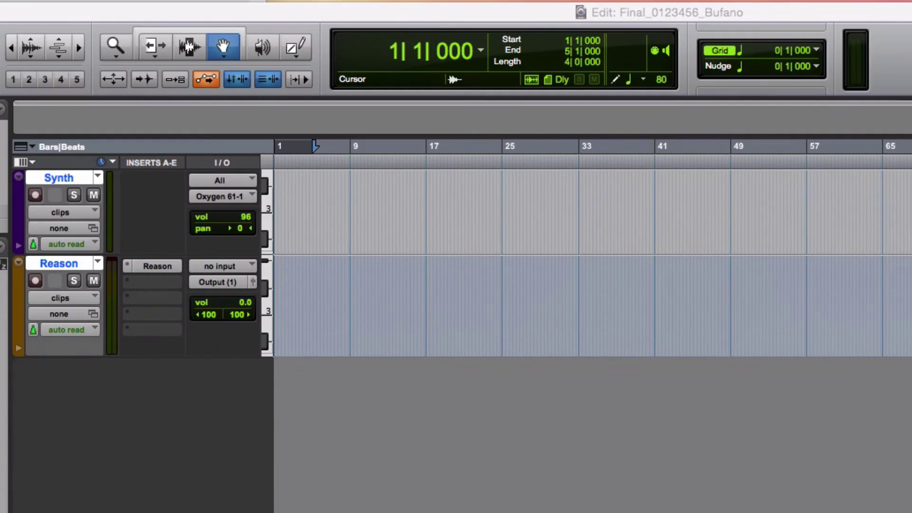
Step: Set the Synth track's MIDI output to Reason's Bass Guitar, channel 3
left_click(150, 417)
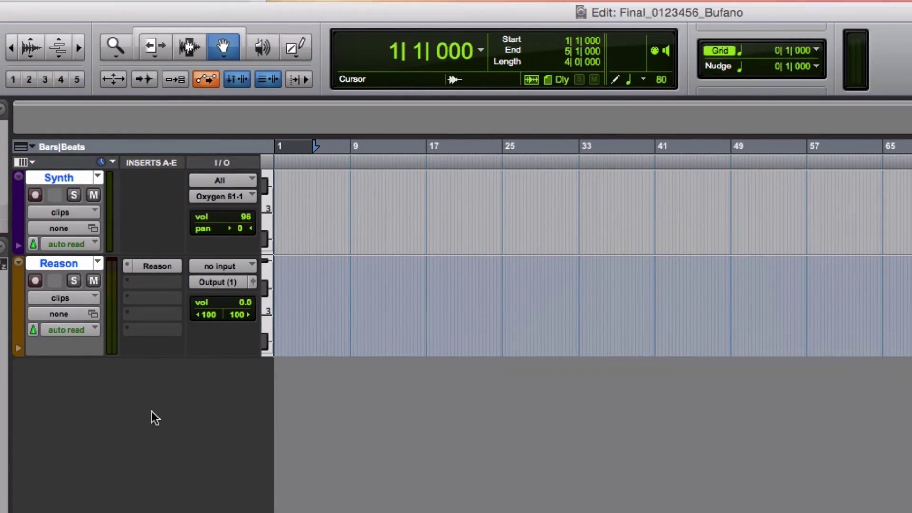
left_click(221, 197)
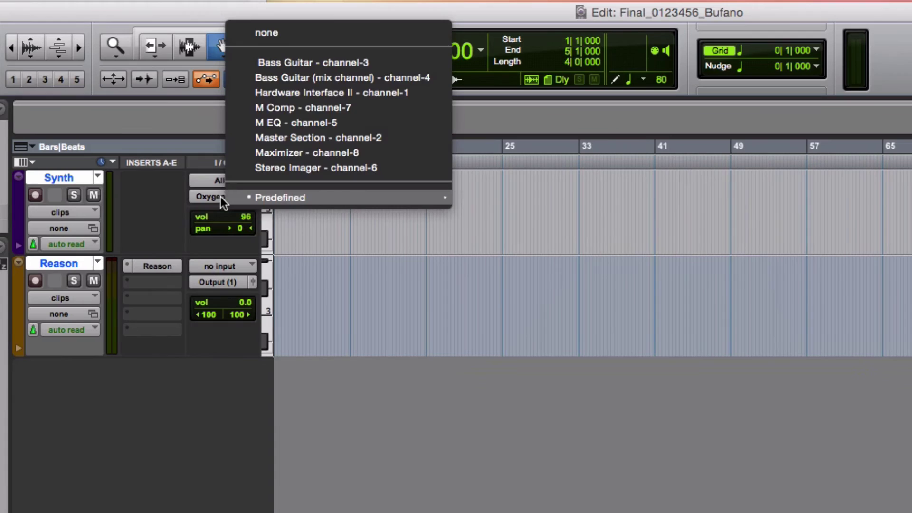
left_click(314, 64)
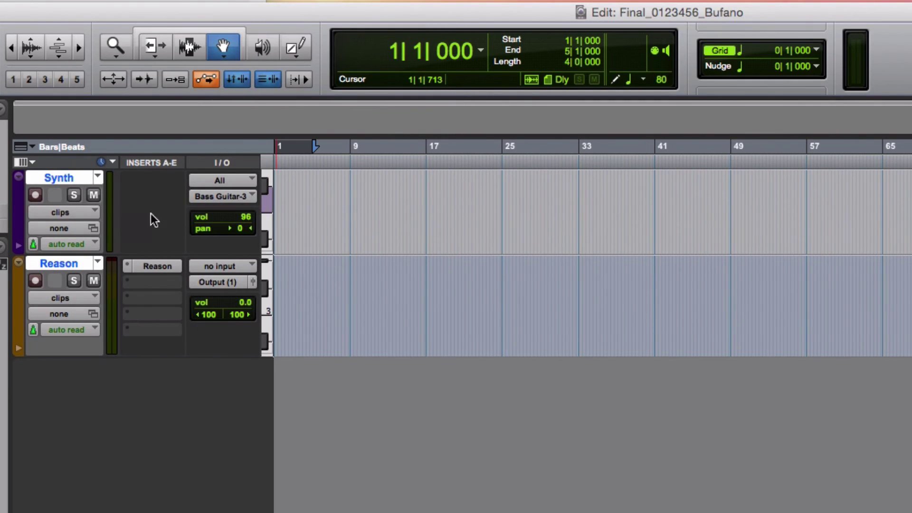
Step: Record-enable the Synth track so its MIDI plays Reason's SubTractor bass
left_click(35, 196)
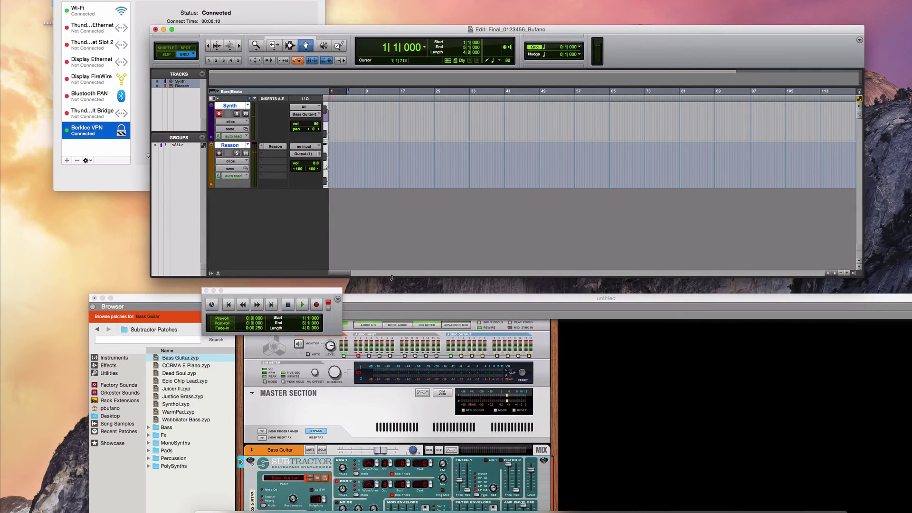
left_click(393, 299)
left_click_drag(393, 299, 402, 228)
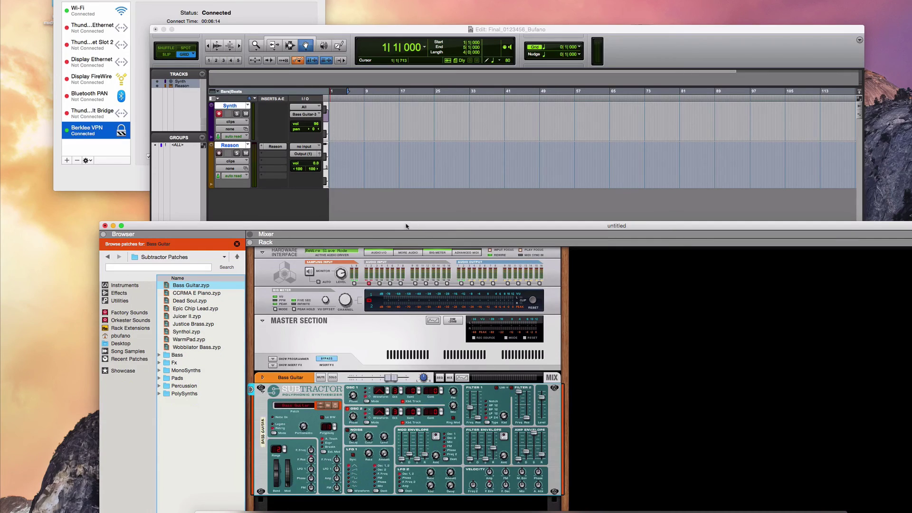
left_click_drag(408, 226, 397, 298)
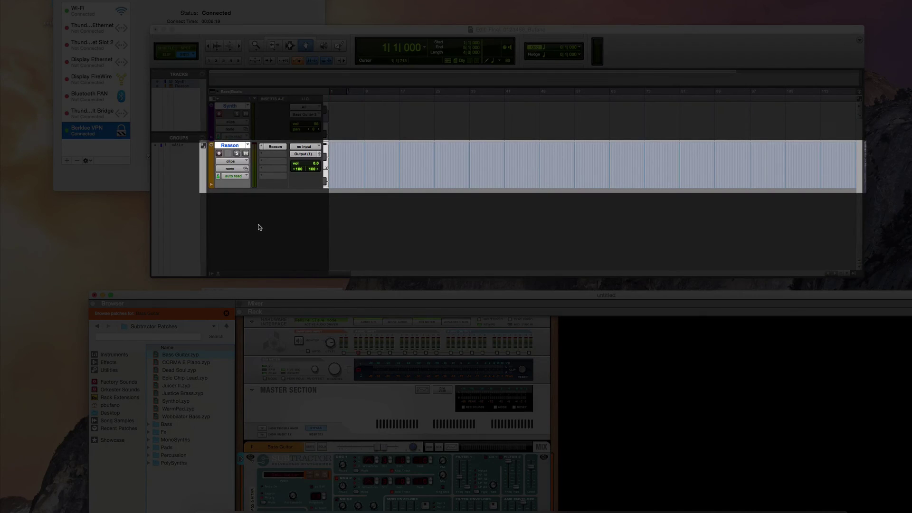
left_click(260, 227)
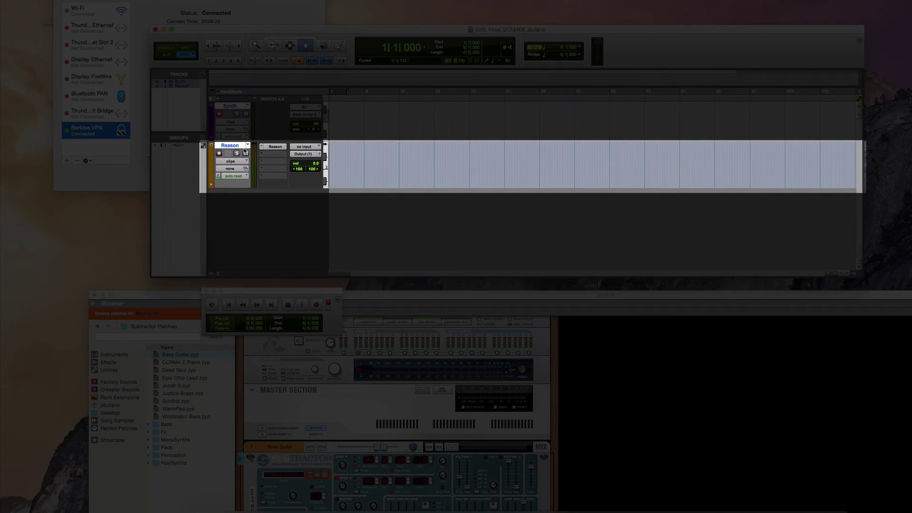